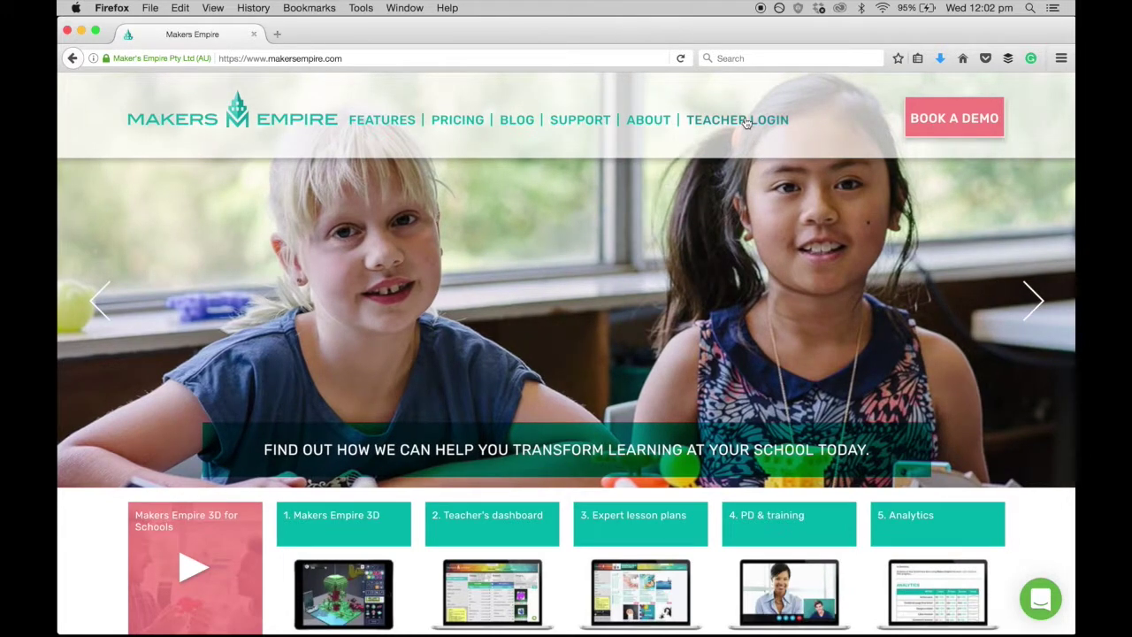
Log in through the Teacher Login link on the Makers Empire homepage
click(744, 116)
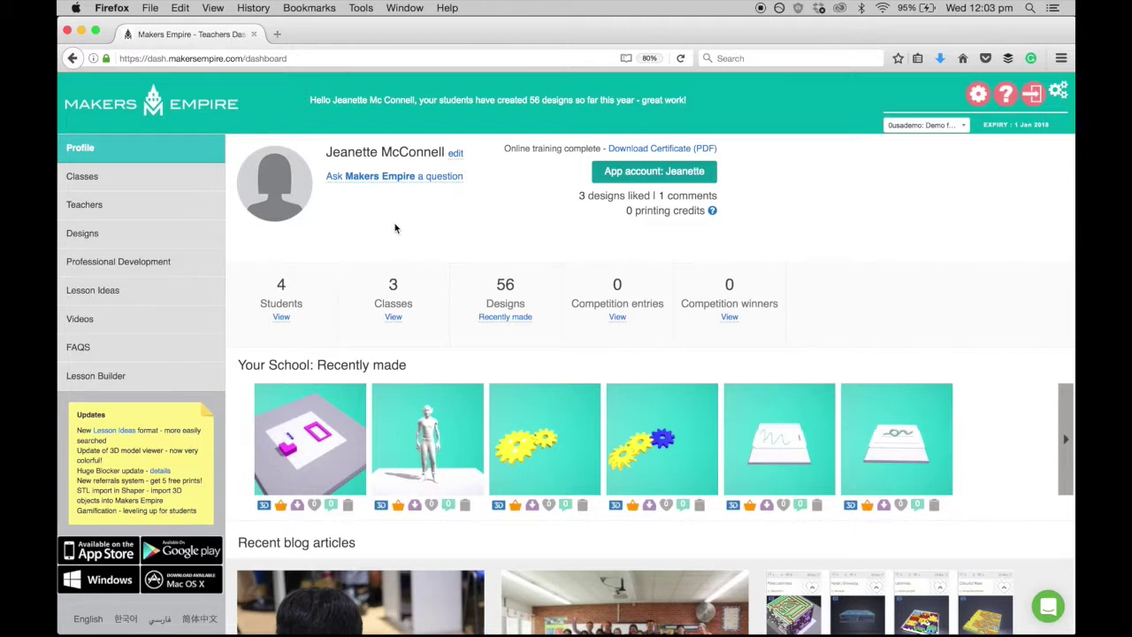
Open Classes and scroll through the General class students and Jeanette's designs
click(88, 183)
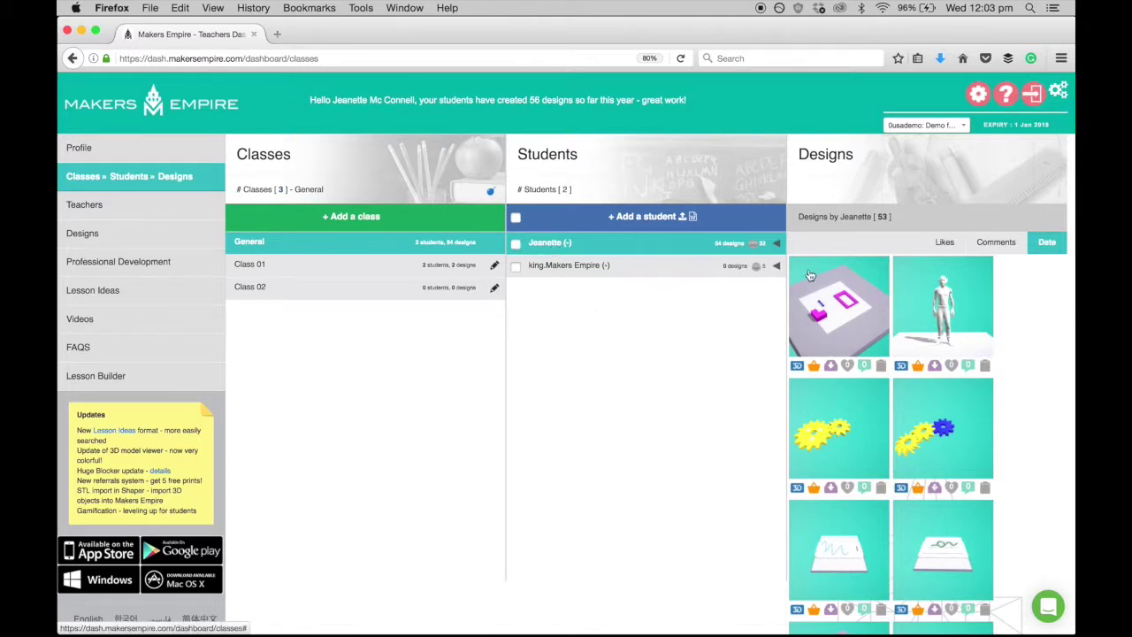
scroll(918, 452, down, 3)
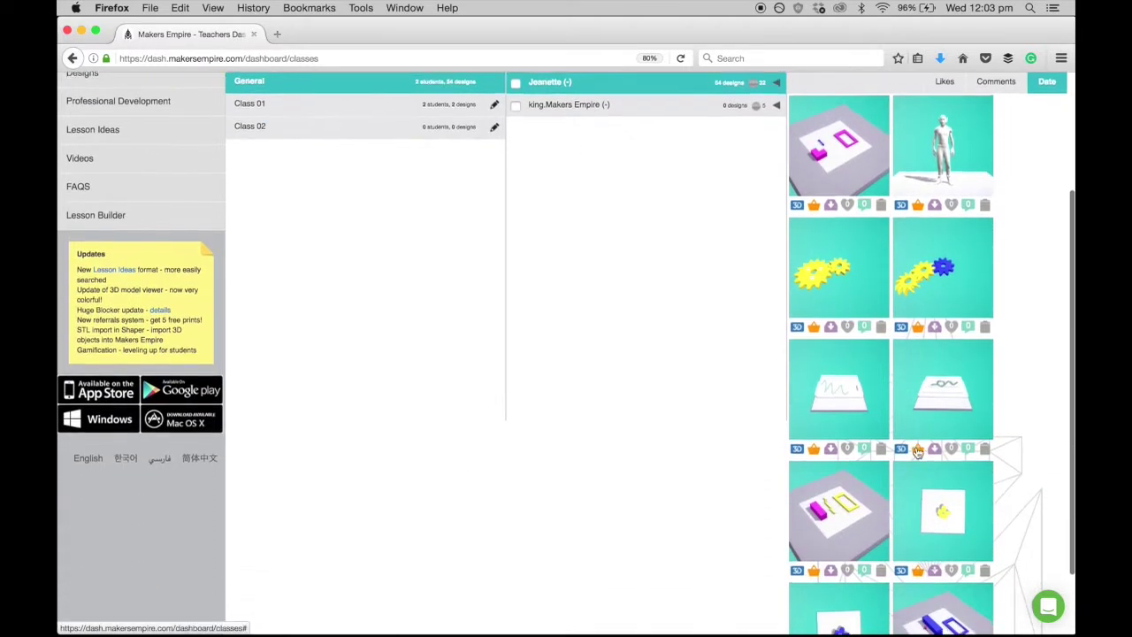
scroll(918, 453, down, 3)
scroll(918, 452, down, 1)
scroll(918, 453, down, 4)
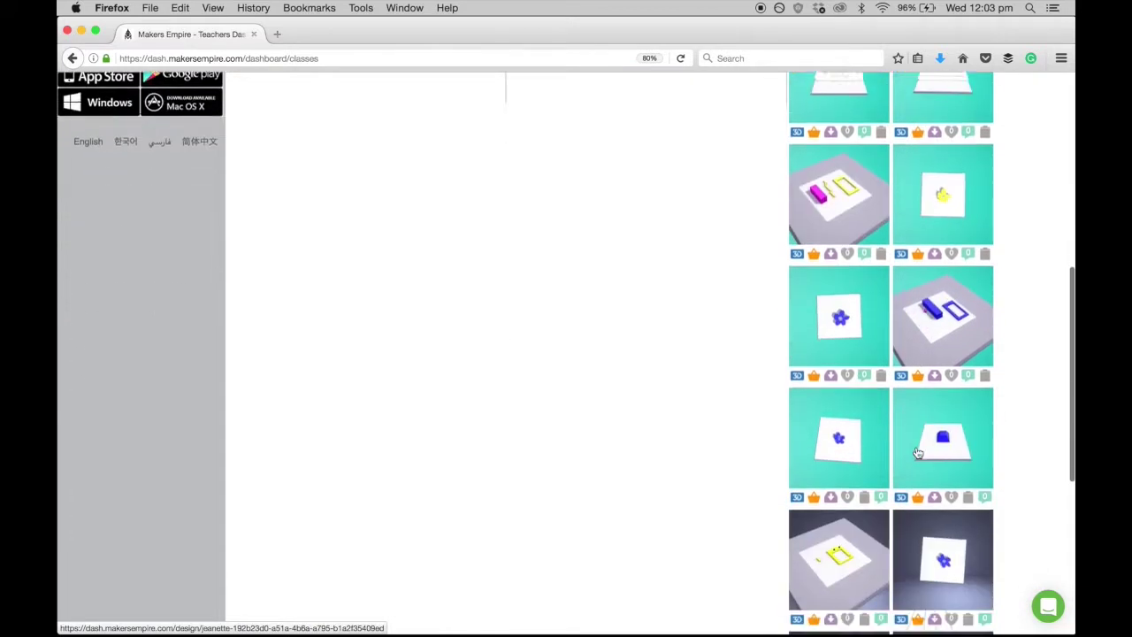
scroll(918, 452, down, 2)
scroll(918, 452, down, 5)
scroll(917, 453, down, 1)
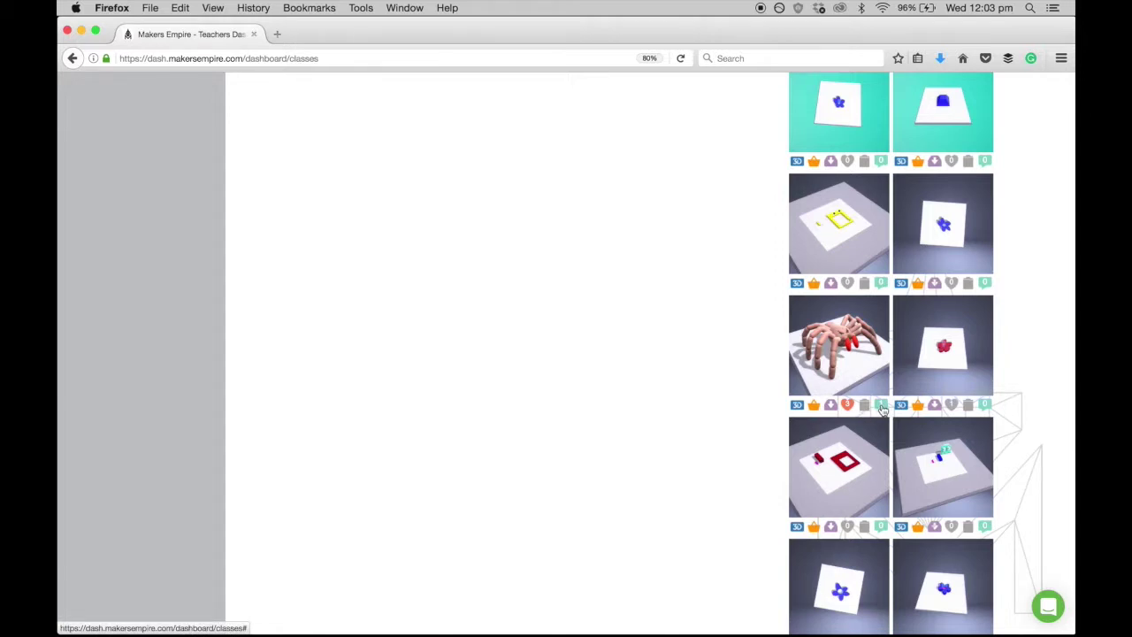
click(882, 409)
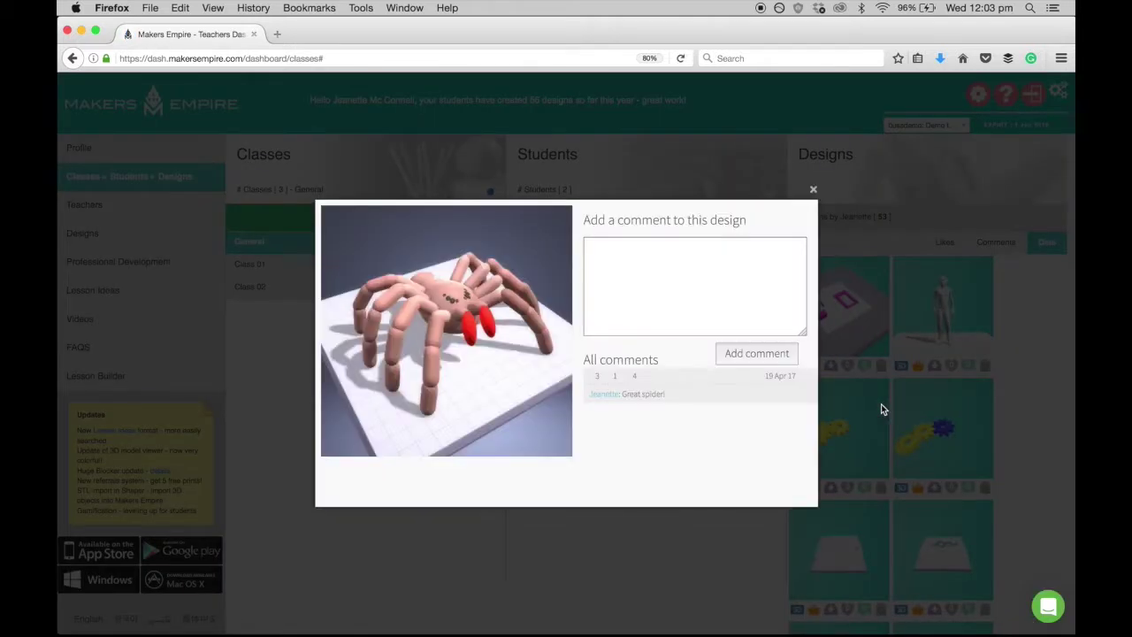
click(813, 189)
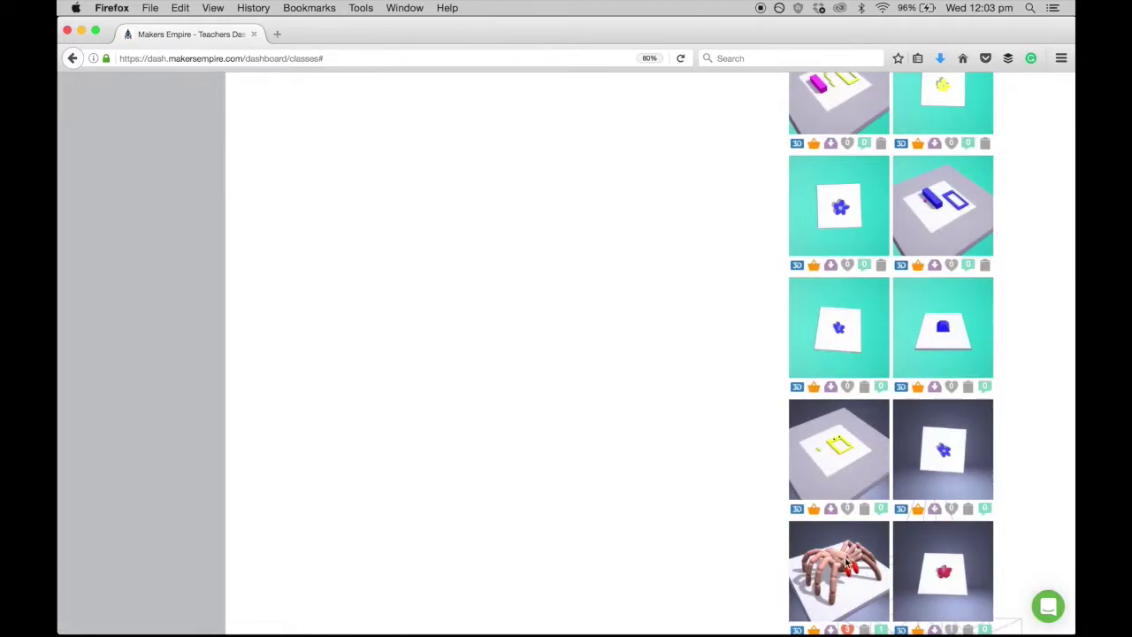
scroll(845, 553, down, 2)
scroll(847, 535, down, 1)
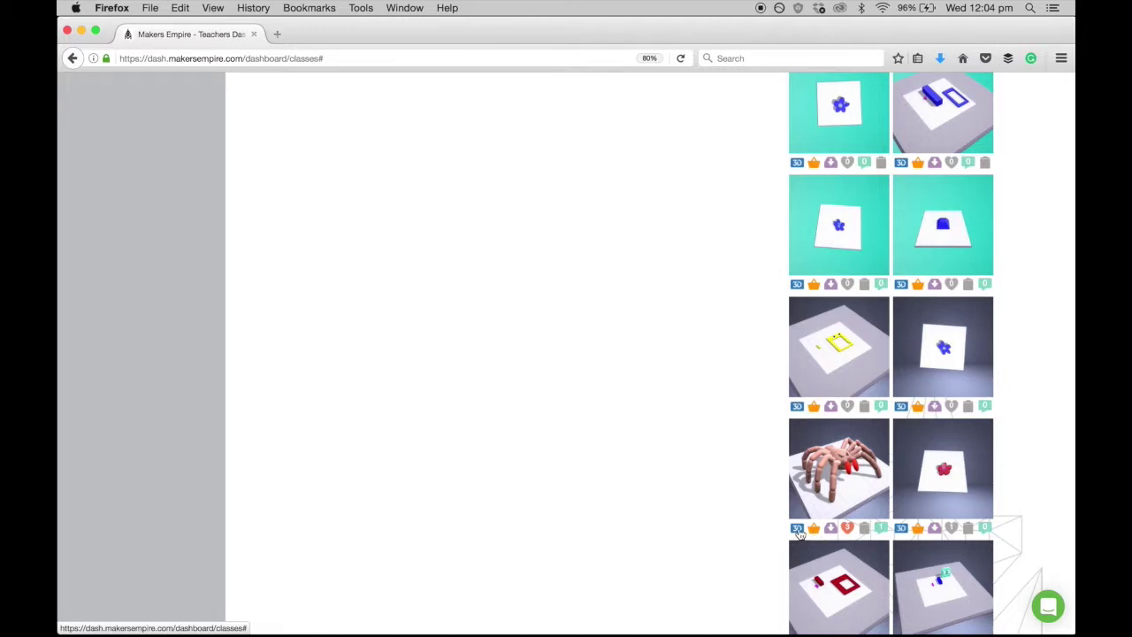
click(797, 529)
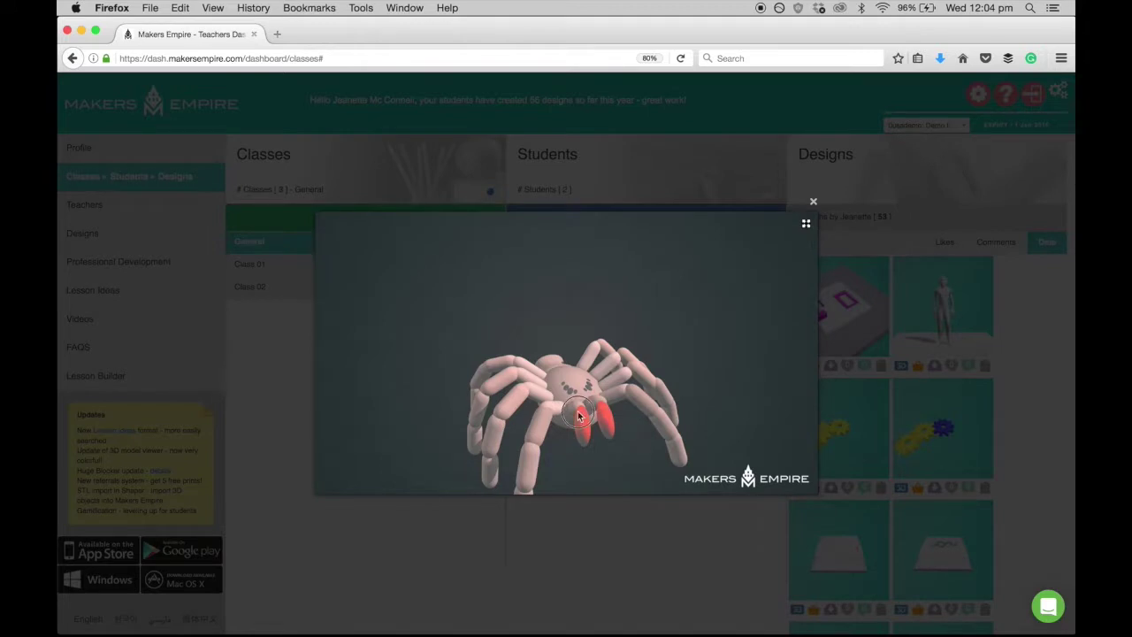
drag(630, 430, 592, 351)
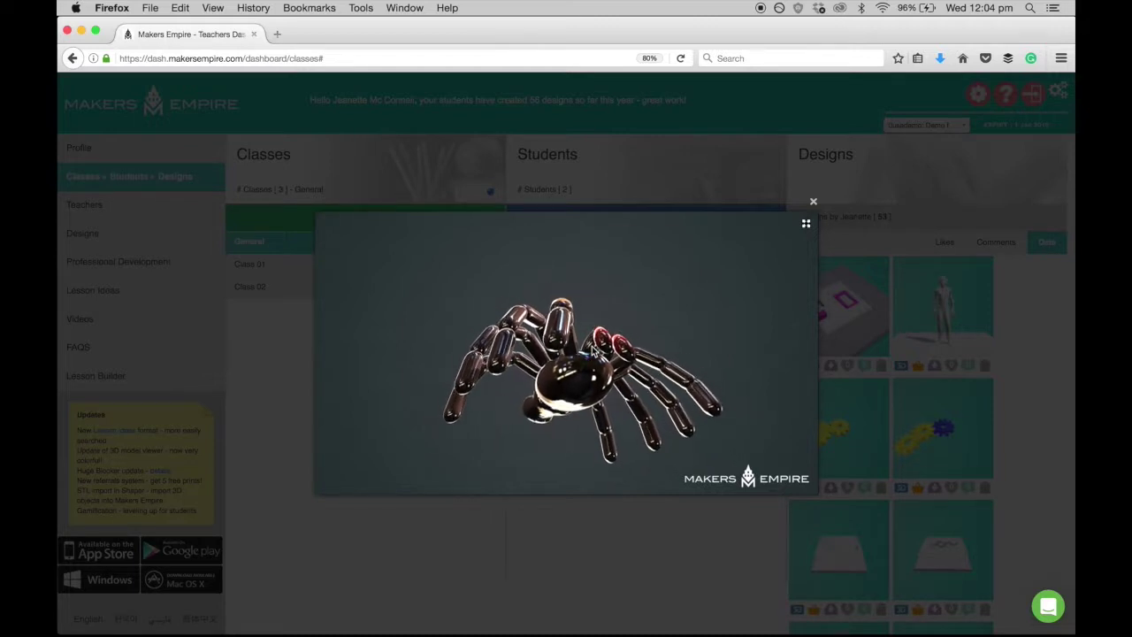
drag(594, 353, 501, 444)
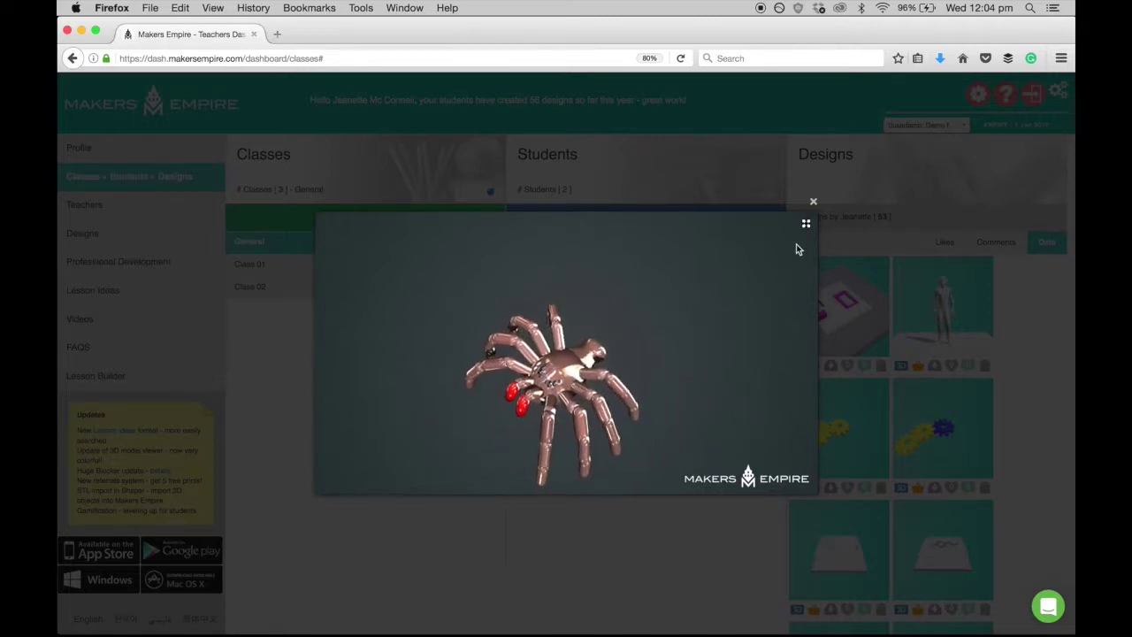
click(814, 204)
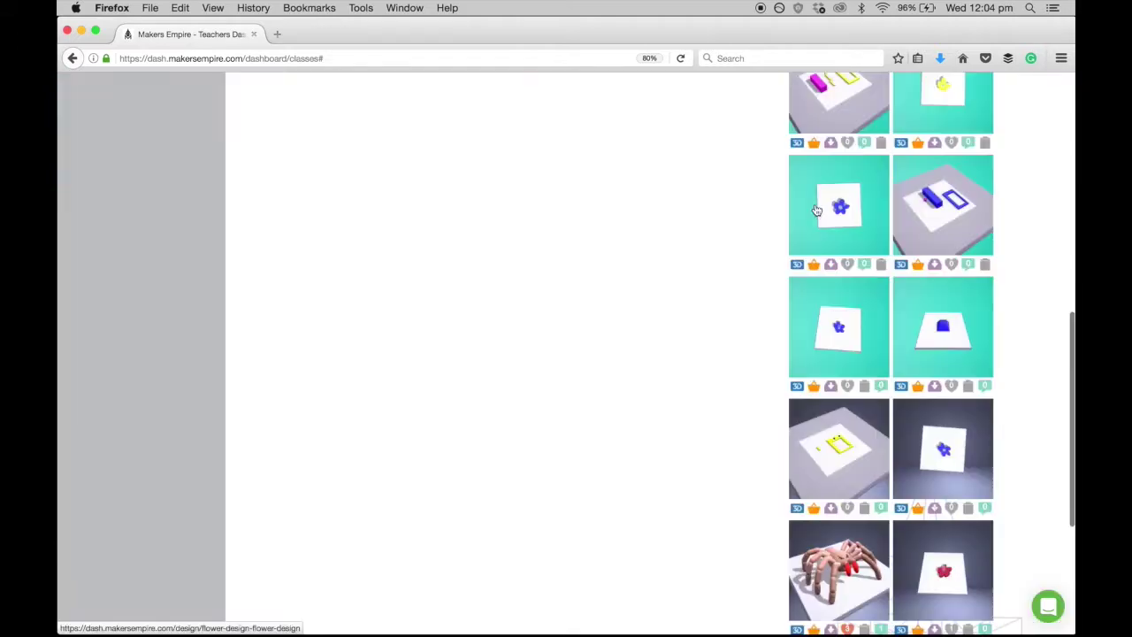
Scroll back to the top and go to the lesson ideas library
scroll(755, 245, up, 5)
scroll(755, 245, up, 5)
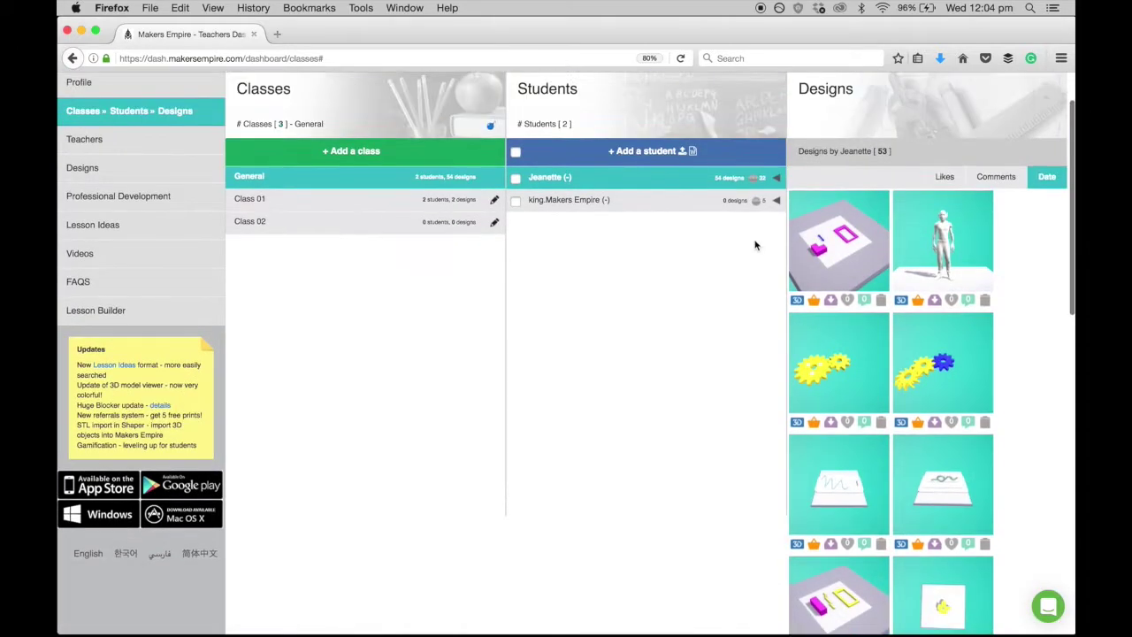
scroll(755, 245, up, 2)
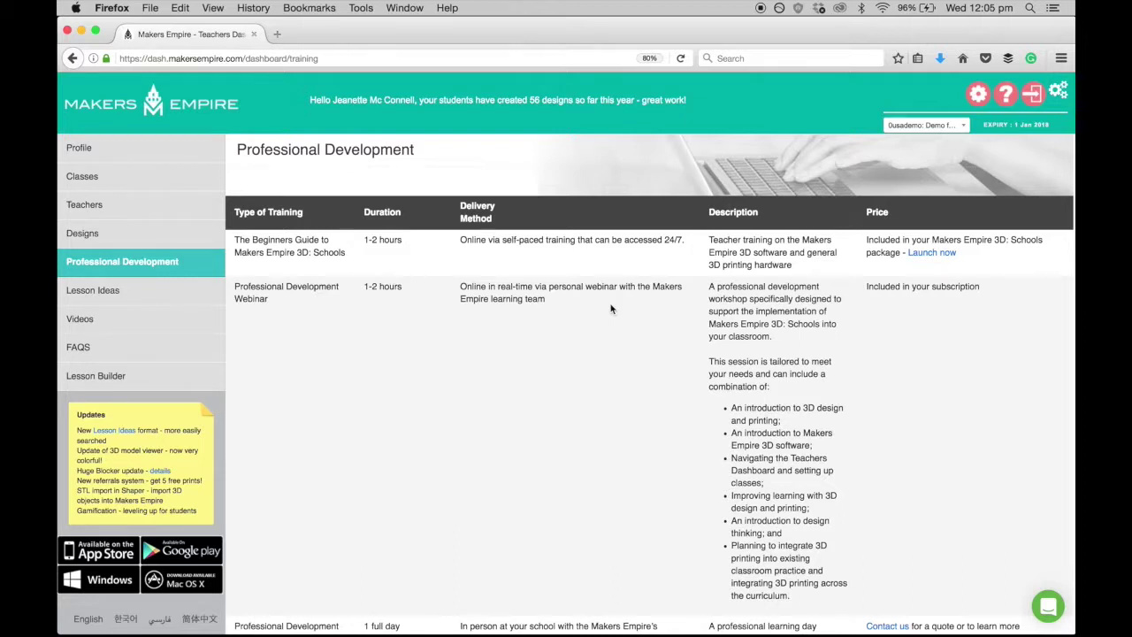
click(108, 296)
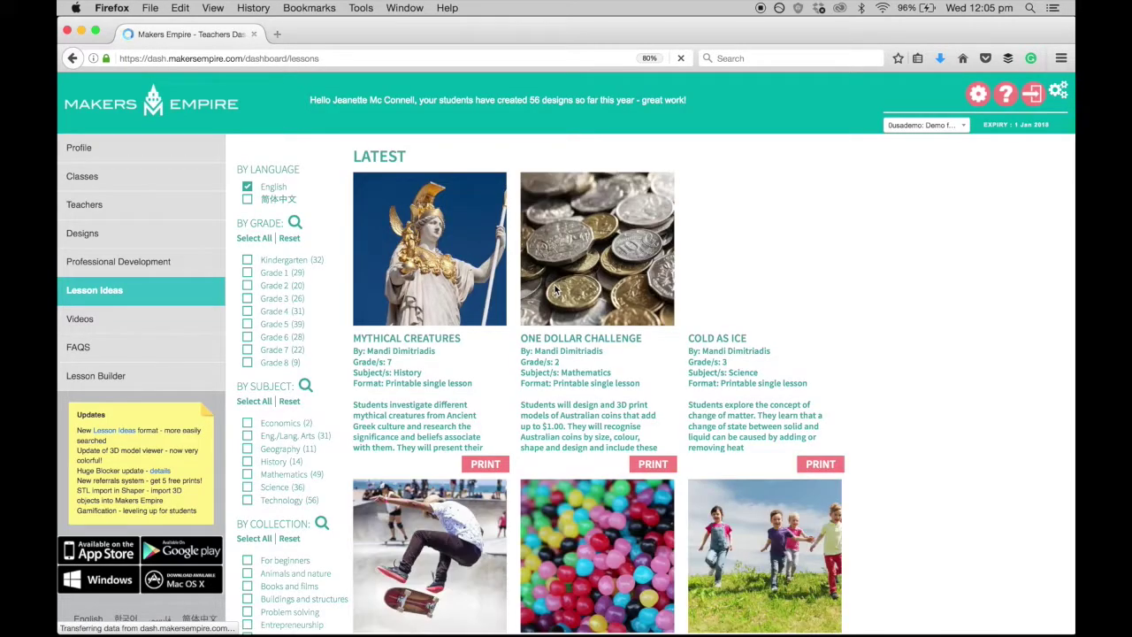
Filter the lesson ideas to Grade 4 and Science
click(248, 311)
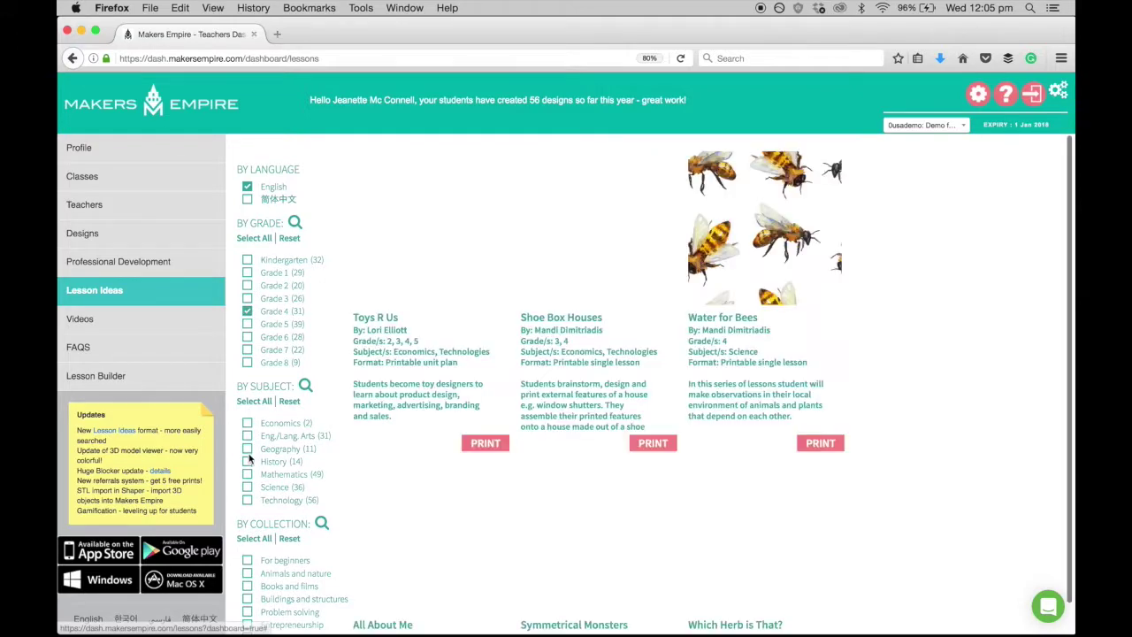
click(248, 487)
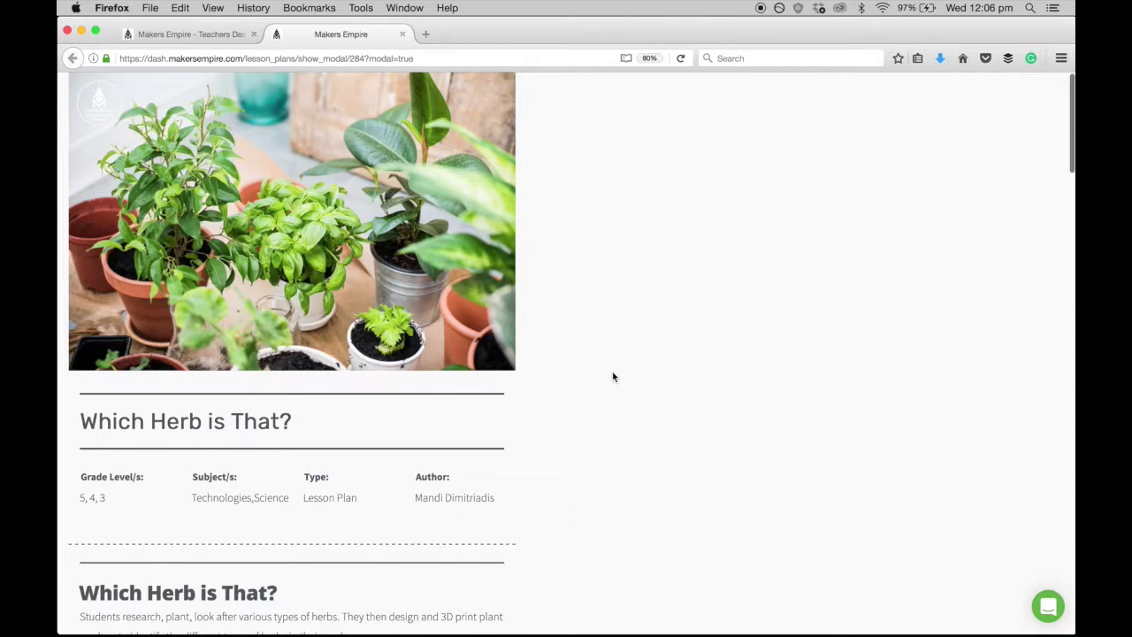
scroll(612, 377, down, 1)
scroll(612, 377, down, 3)
scroll(612, 376, down, 2)
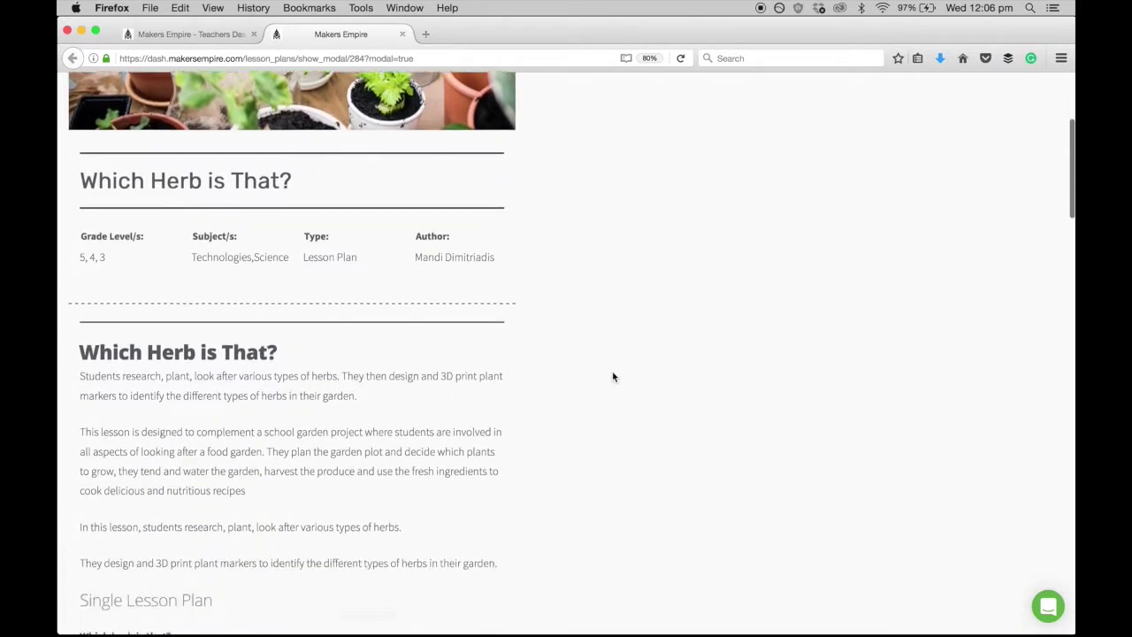
scroll(613, 376, down, 2)
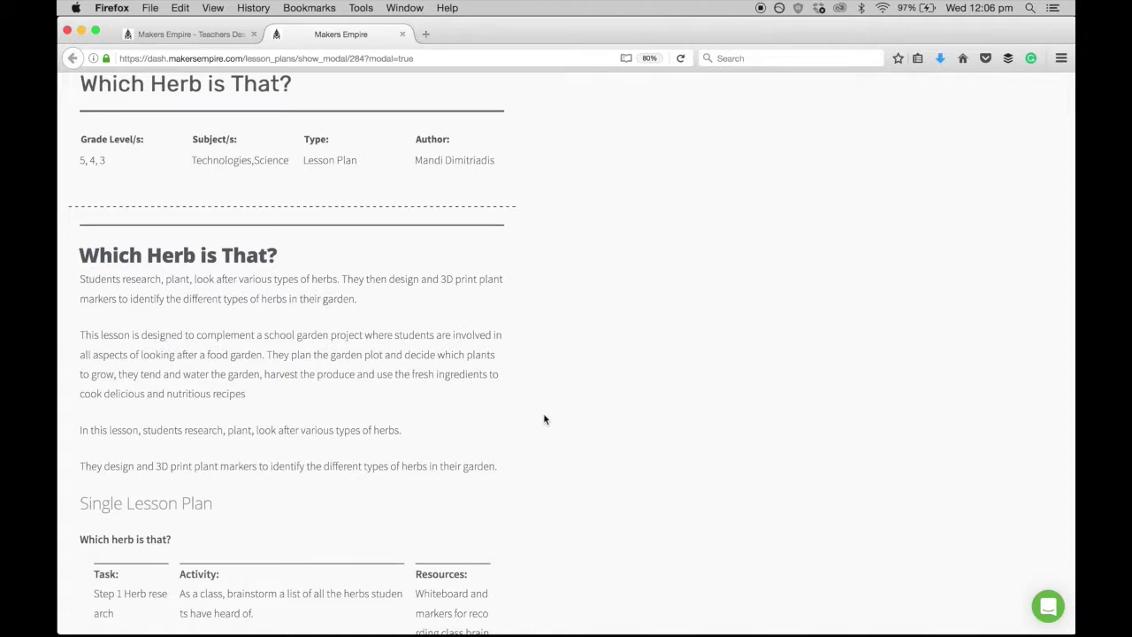
scroll(545, 419, down, 1)
scroll(545, 420, down, 5)
scroll(544, 419, down, 2)
scroll(545, 419, down, 2)
scroll(545, 419, down, 1)
scroll(545, 419, down, 2)
scroll(545, 419, down, 3)
scroll(545, 419, down, 3)
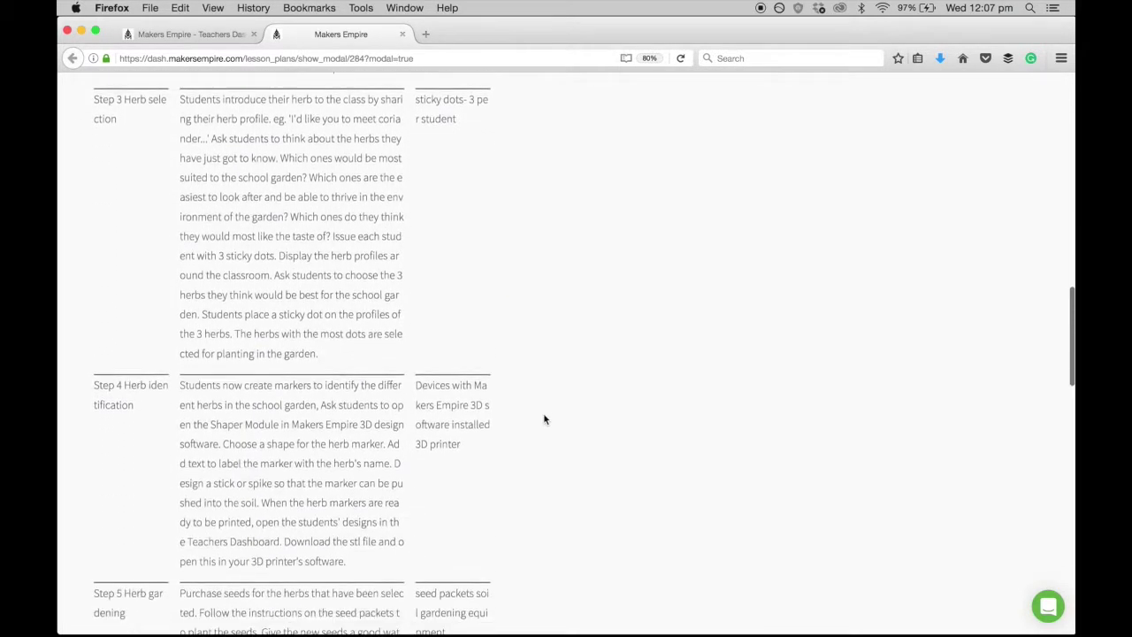
scroll(545, 419, down, 2)
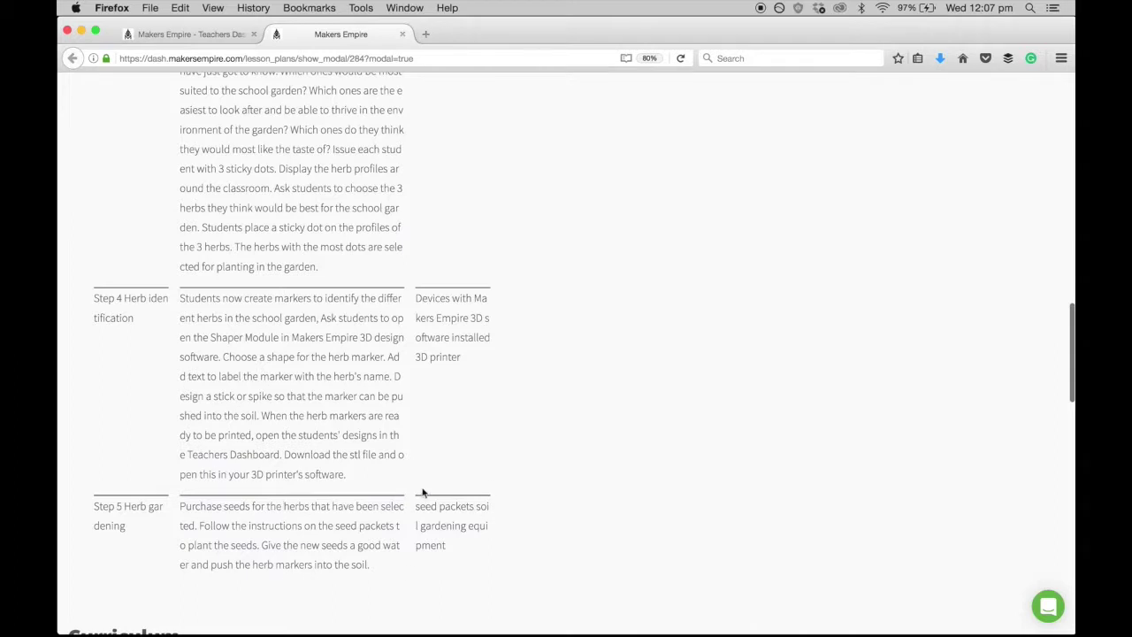
scroll(515, 488, down, 2)
scroll(516, 488, down, 2)
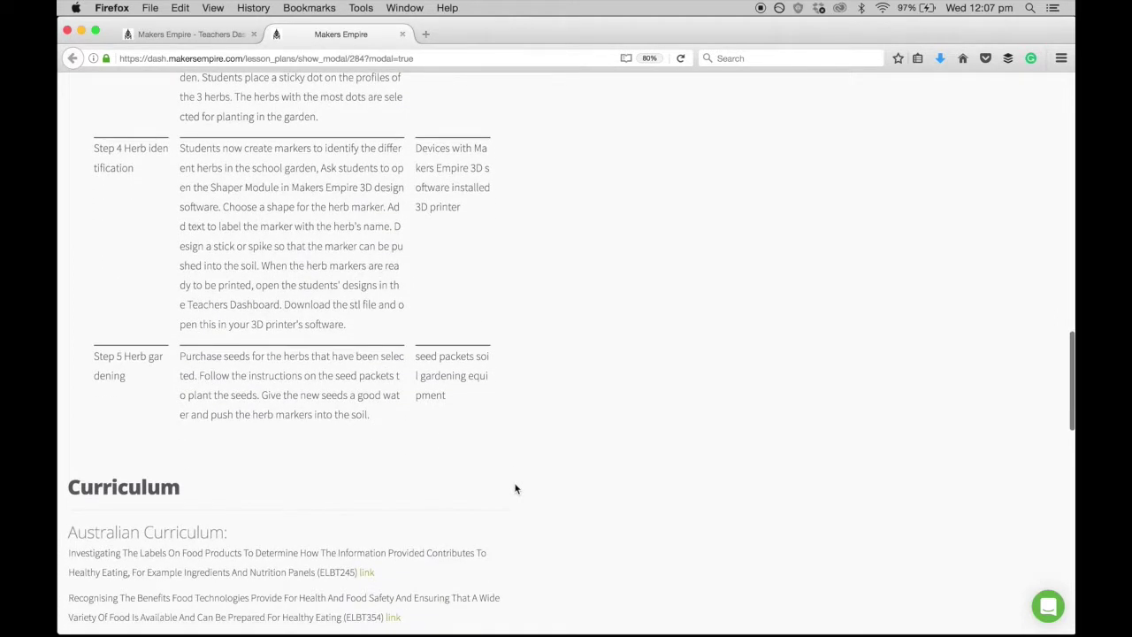
scroll(515, 488, up, 1)
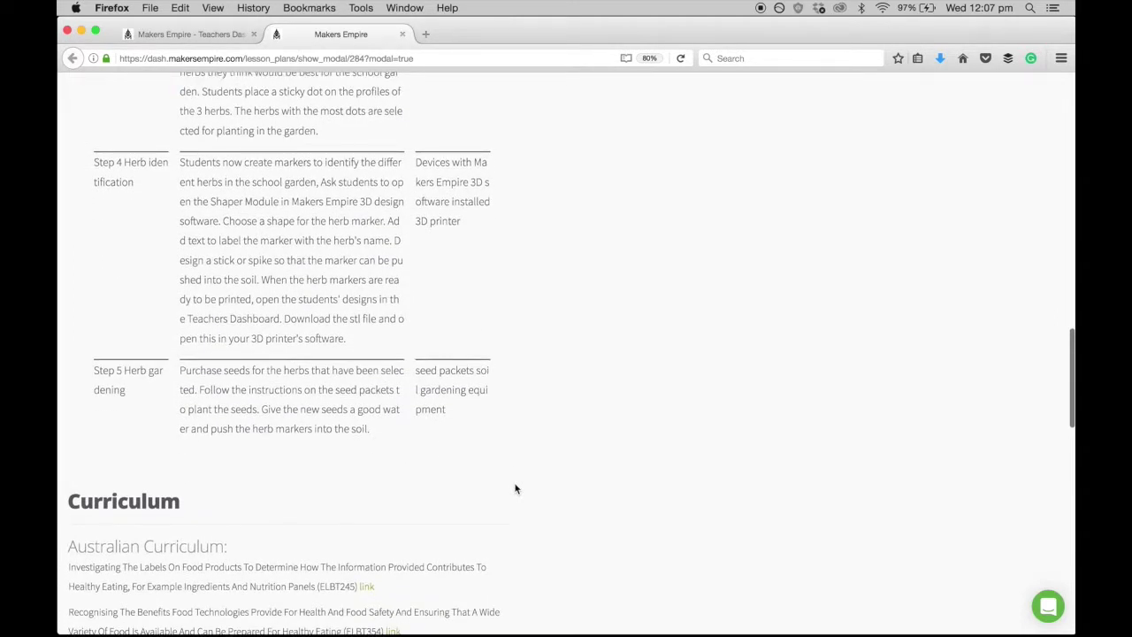
scroll(516, 488, down, 1)
scroll(515, 488, down, 3)
scroll(515, 488, down, 5)
scroll(515, 488, down, 5)
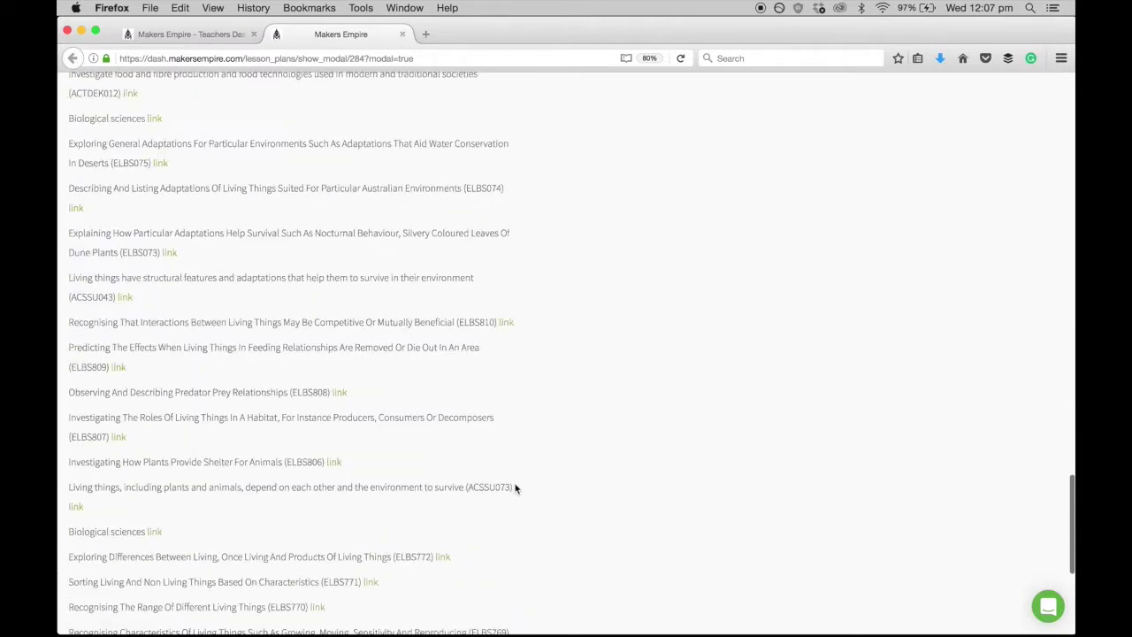
scroll(515, 488, down, 5)
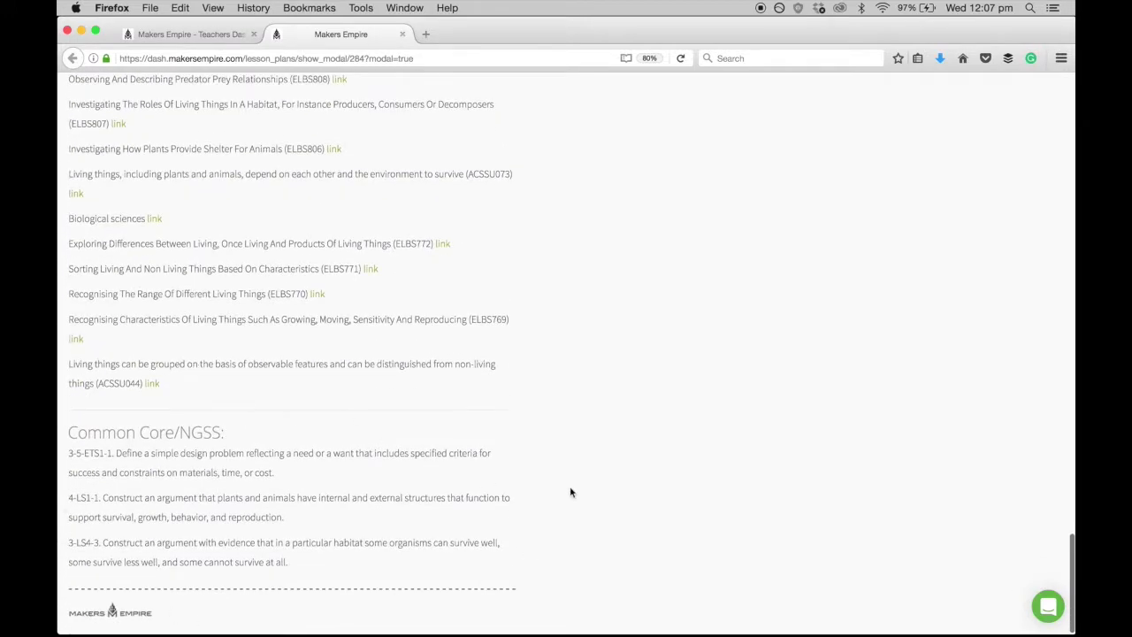
click(217, 36)
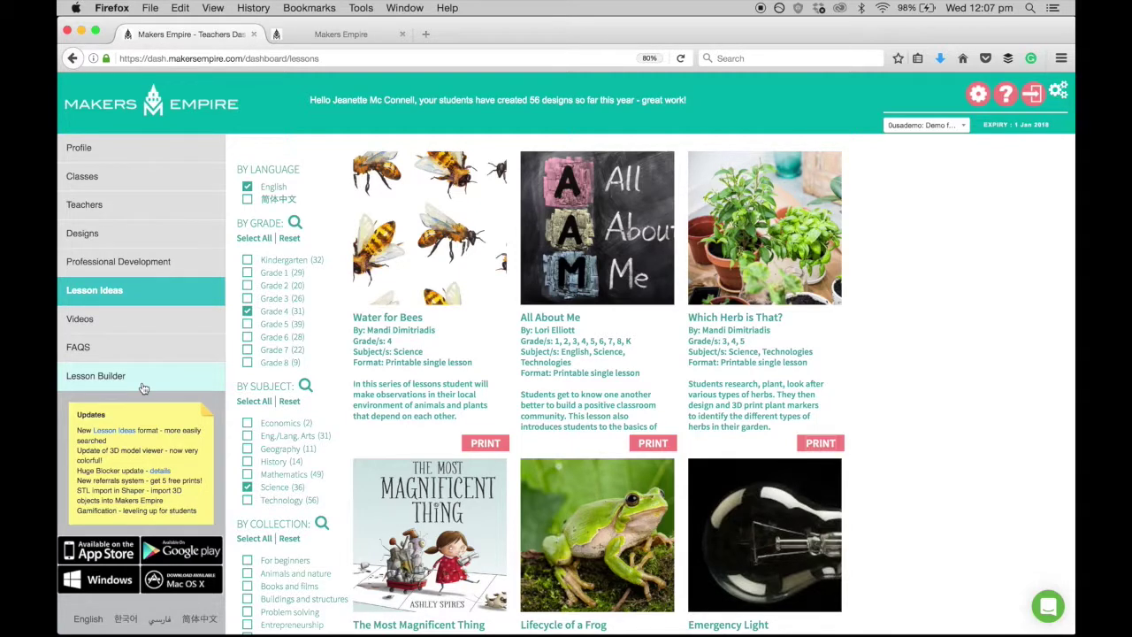
Return to the teacher Profile page with its student, class and design counts
click(86, 154)
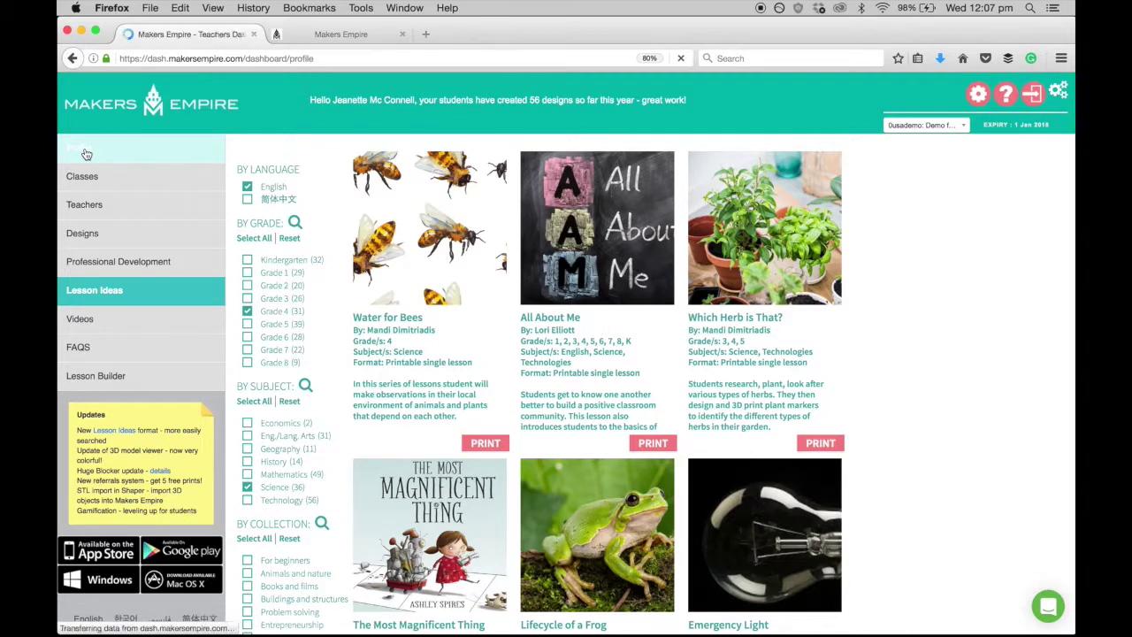